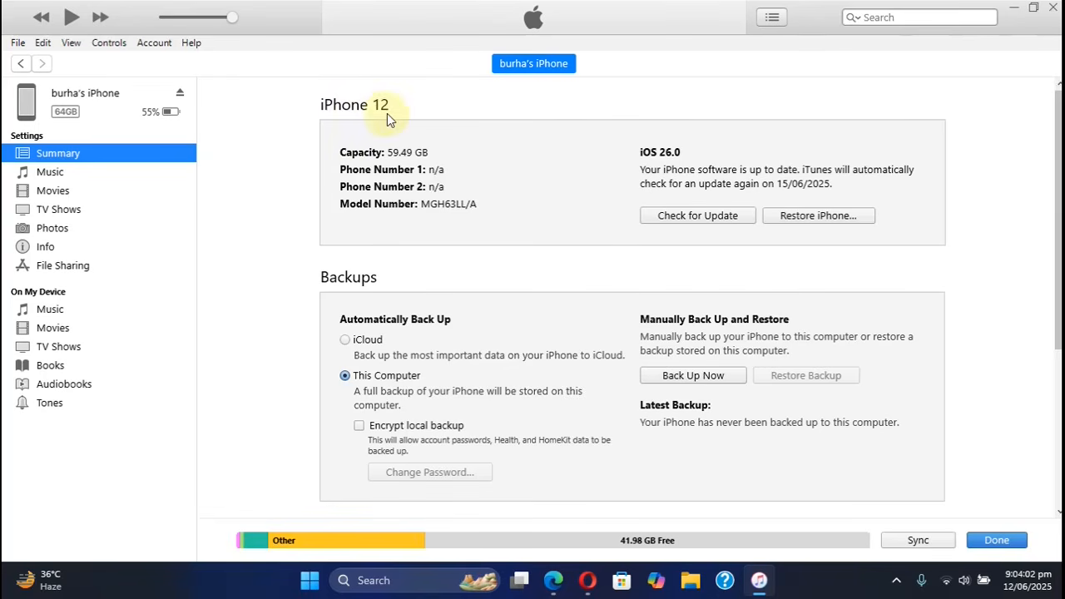
# - Set the iPhone's automatic backups to This Computer and start a manual backup of the device
pyautogui.click(672, 156)
pyautogui.click(676, 156)
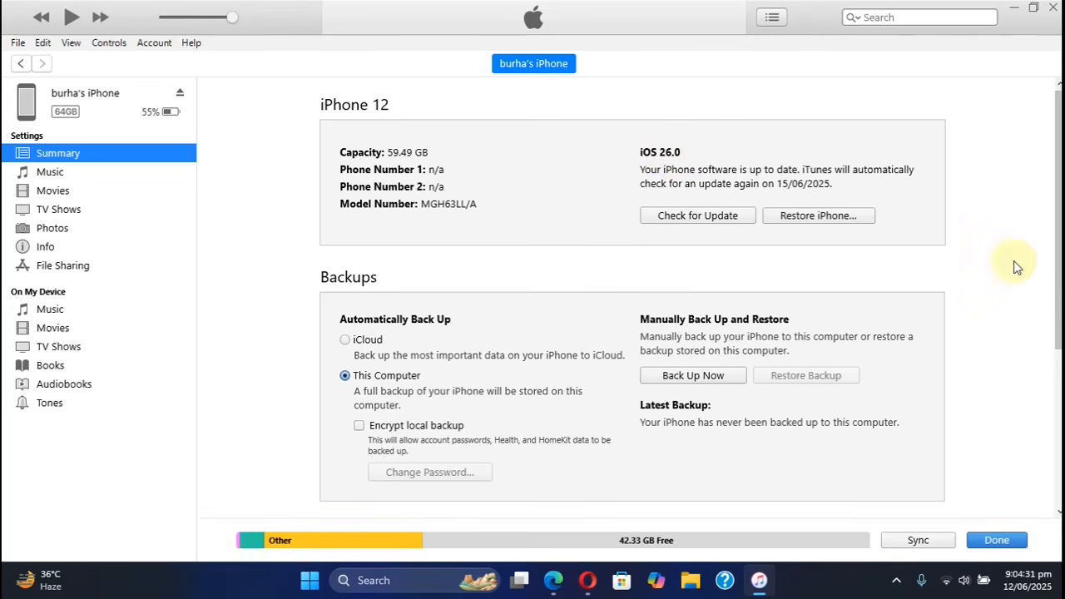
pyautogui.click(345, 376)
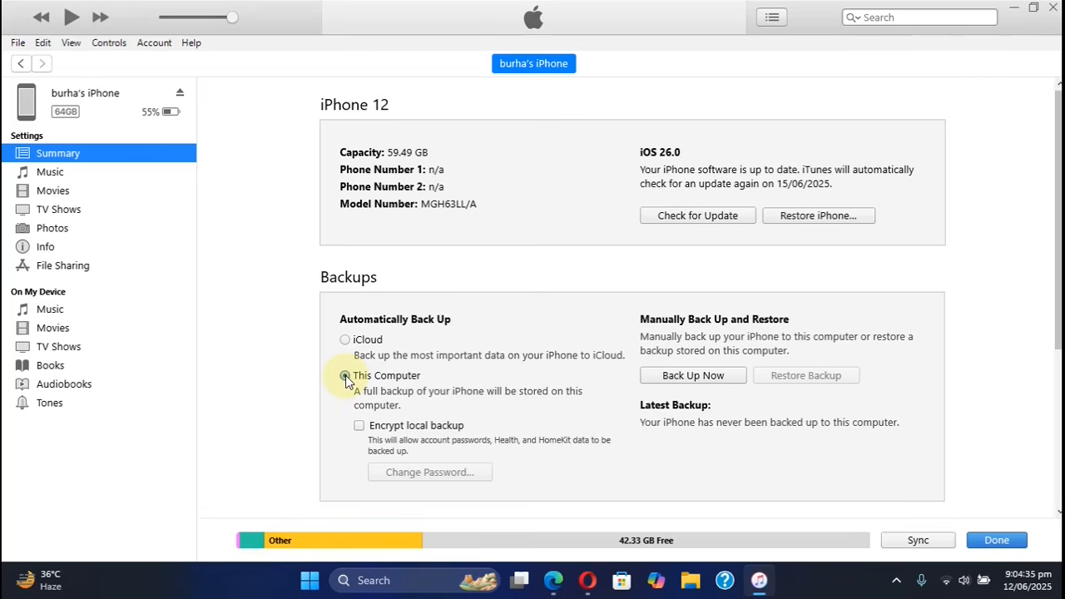
pyautogui.click(692, 384)
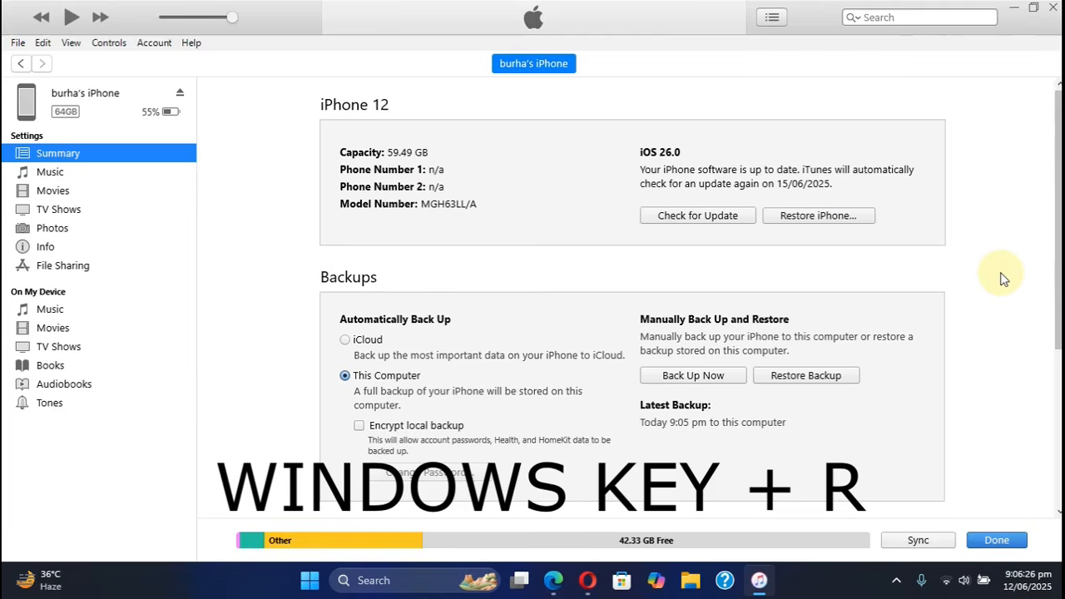
# - Open the %appdata% location through Run and browse to the Backup folder inside Apple Computer and MobileSync
pyautogui.press('super+r')
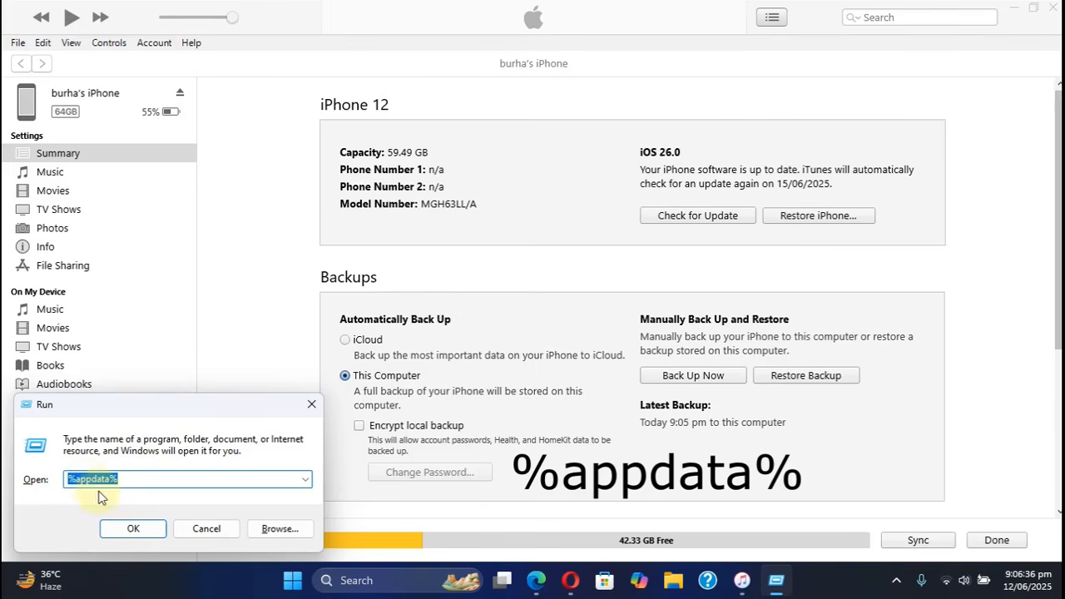
pyautogui.click(126, 483)
pyautogui.click(133, 531)
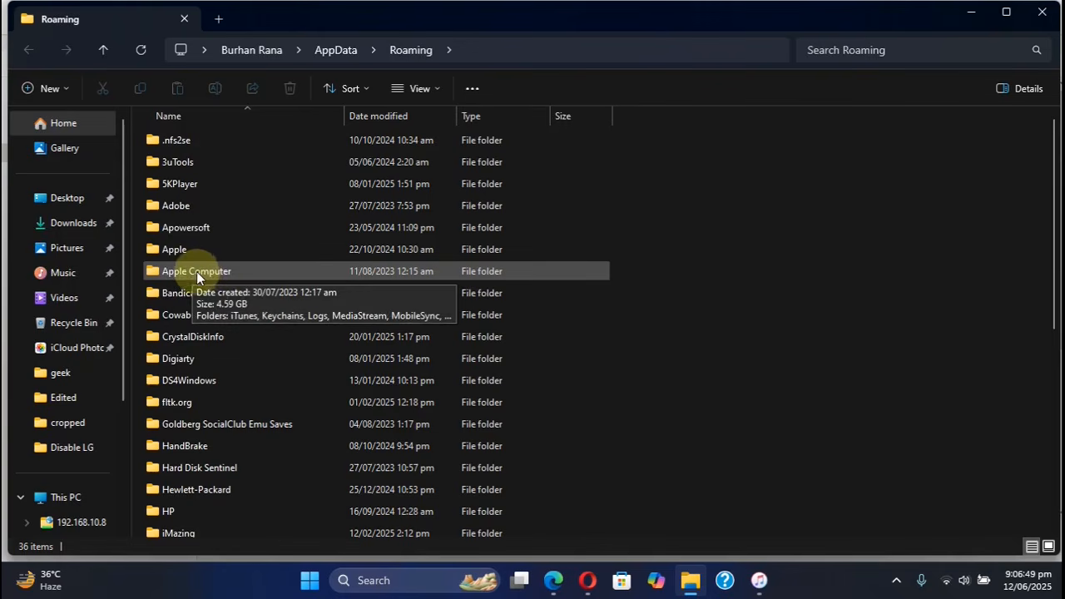
pyautogui.doubleClick(204, 273)
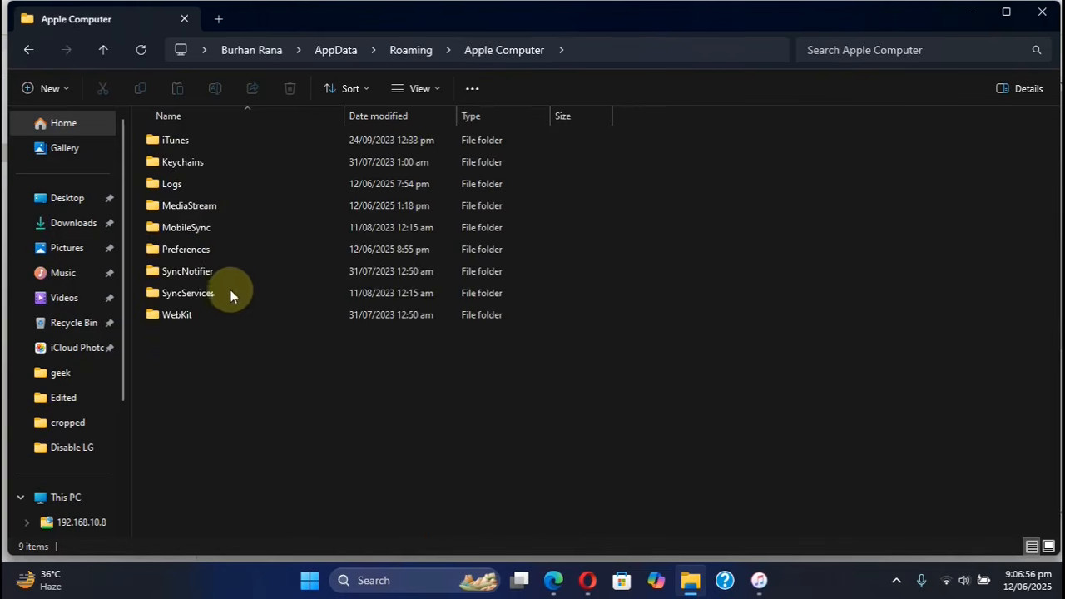
pyautogui.doubleClick(184, 228)
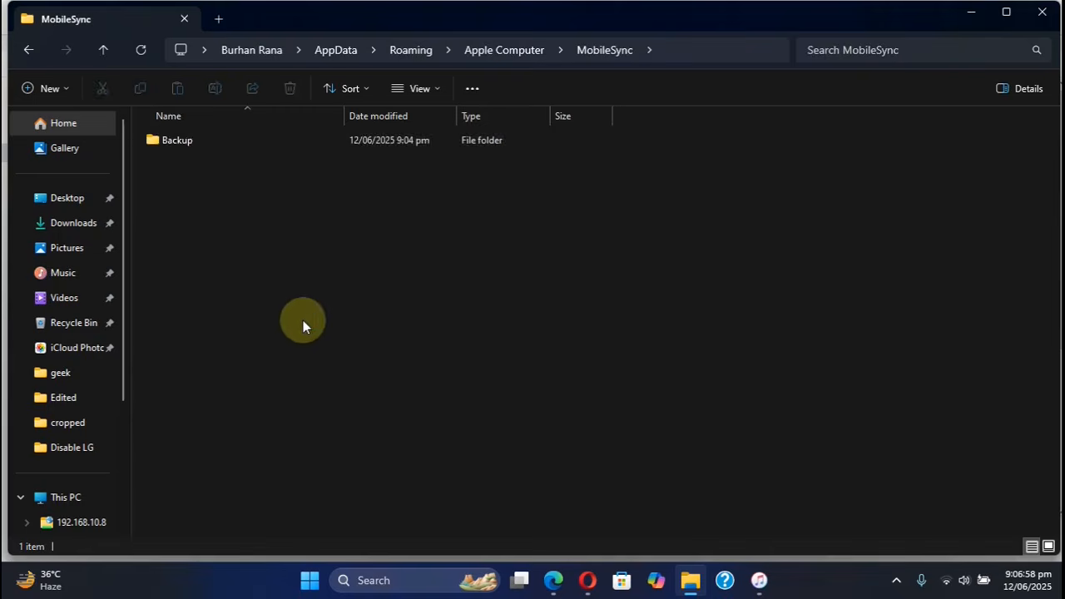
pyautogui.doubleClick(185, 144)
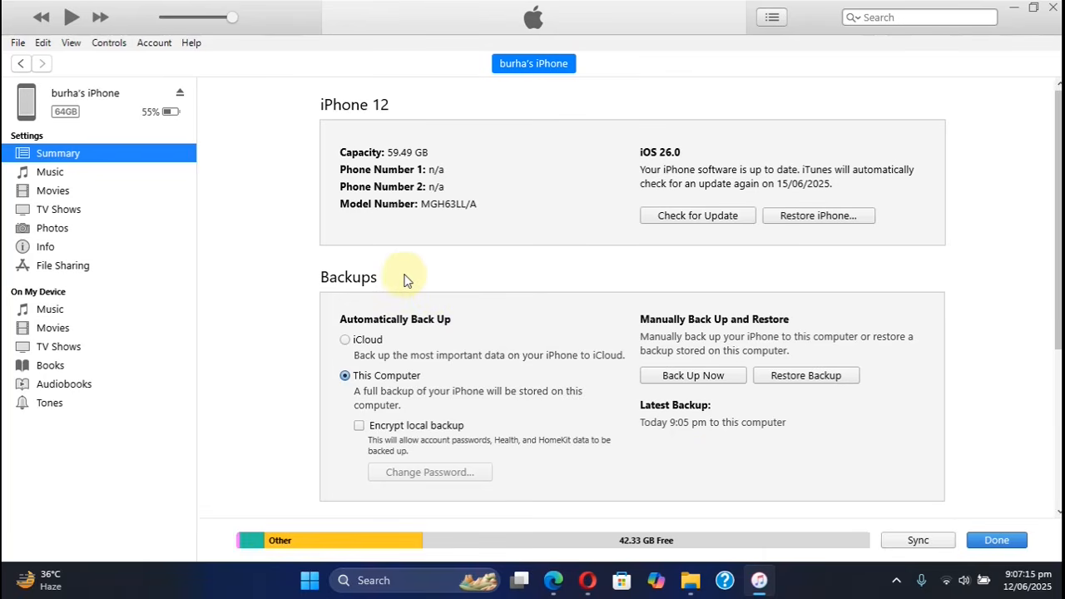
pyautogui.click(362, 208)
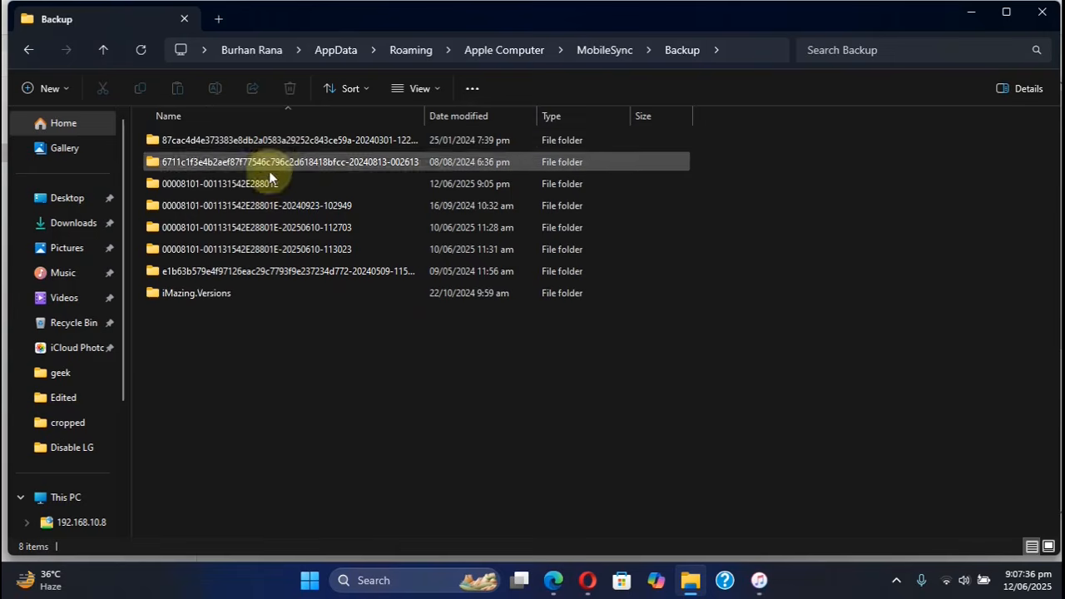
# - Open the newest backup folder, dated 12/06/2025 9:05 pm, and open its Info.plist file in Notepad
pyautogui.click(283, 184)
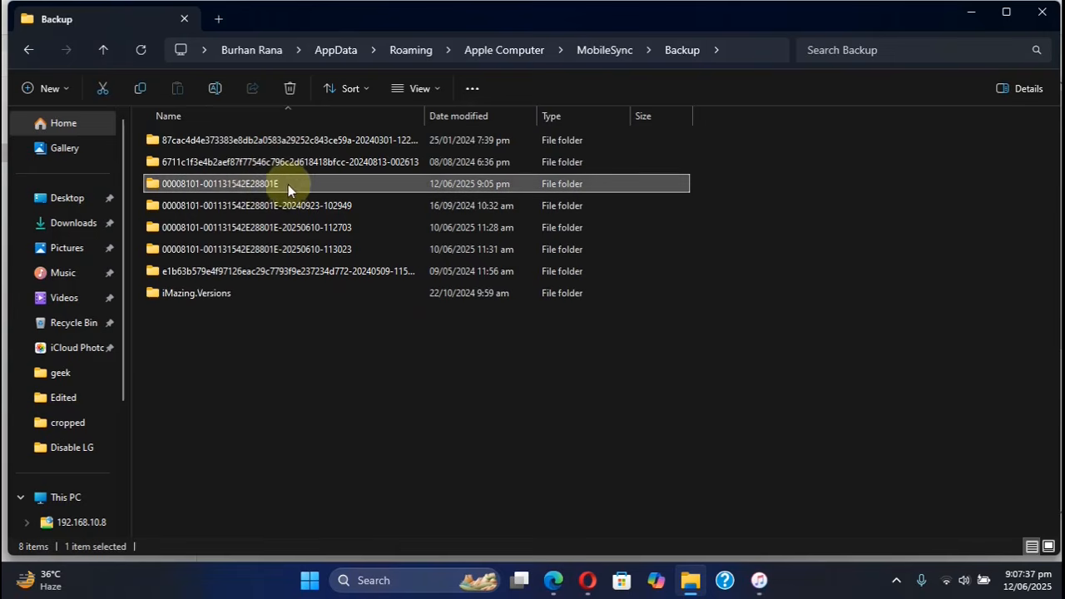
pyautogui.doubleClick(231, 185)
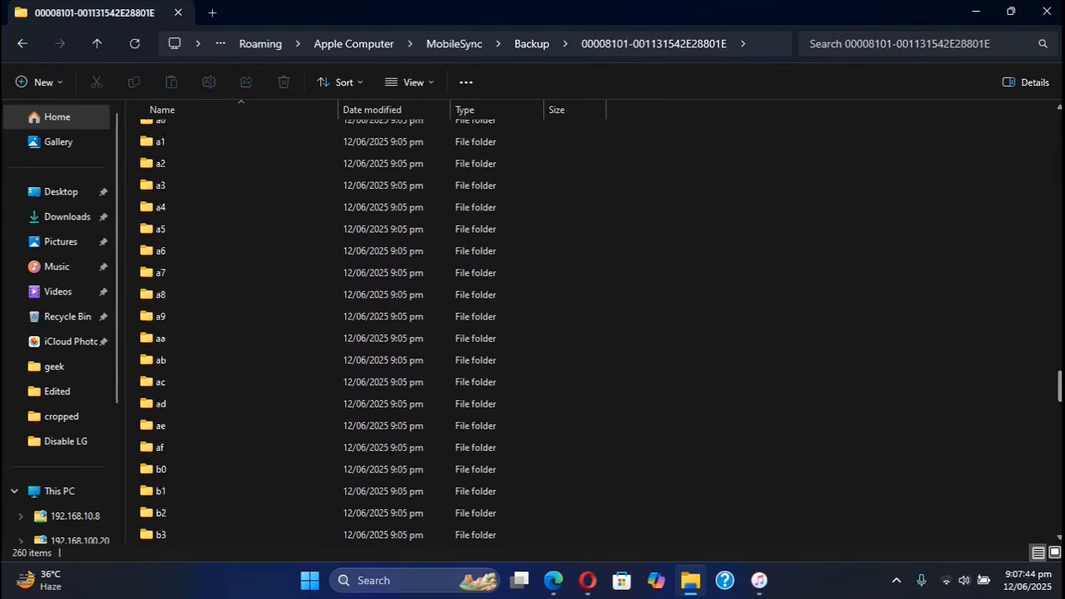
pyautogui.moveTo(1060, 387); pyautogui.dragTo(1046, 524)
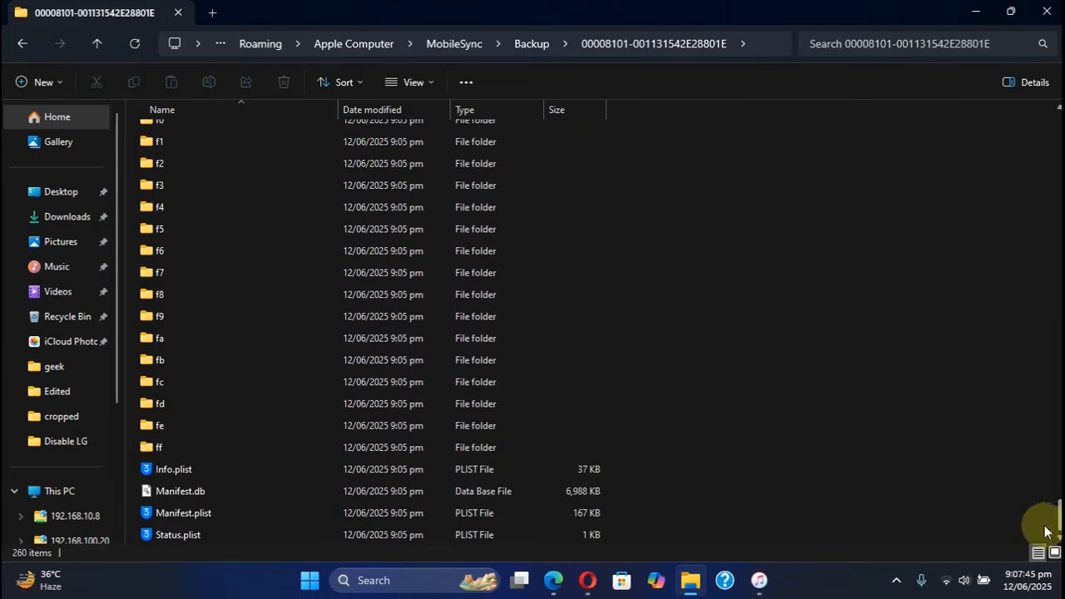
pyautogui.rightClick(186, 472)
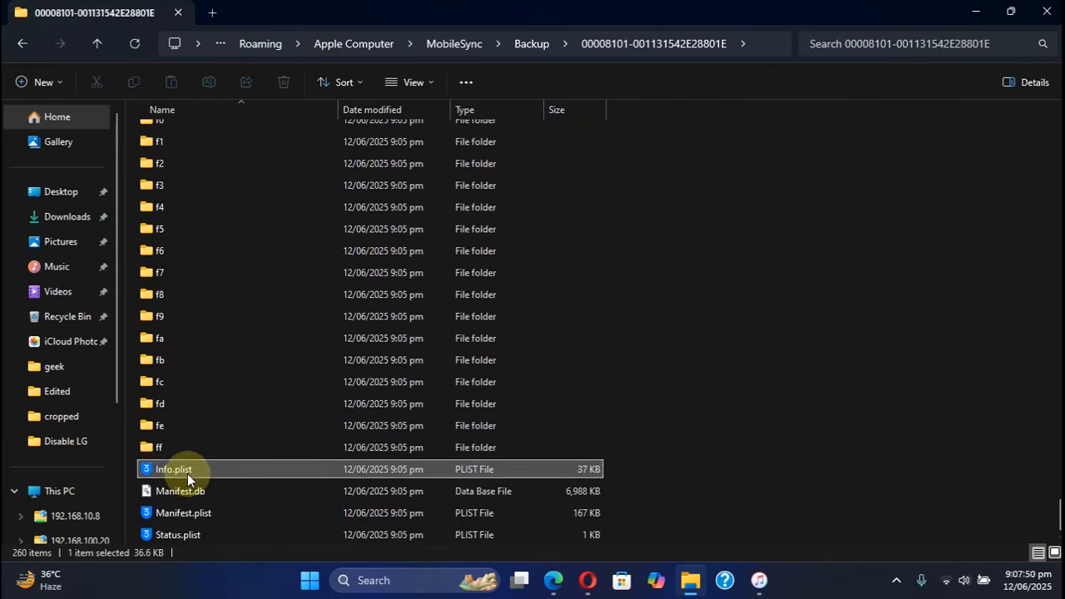
pyautogui.moveTo(250, 244)
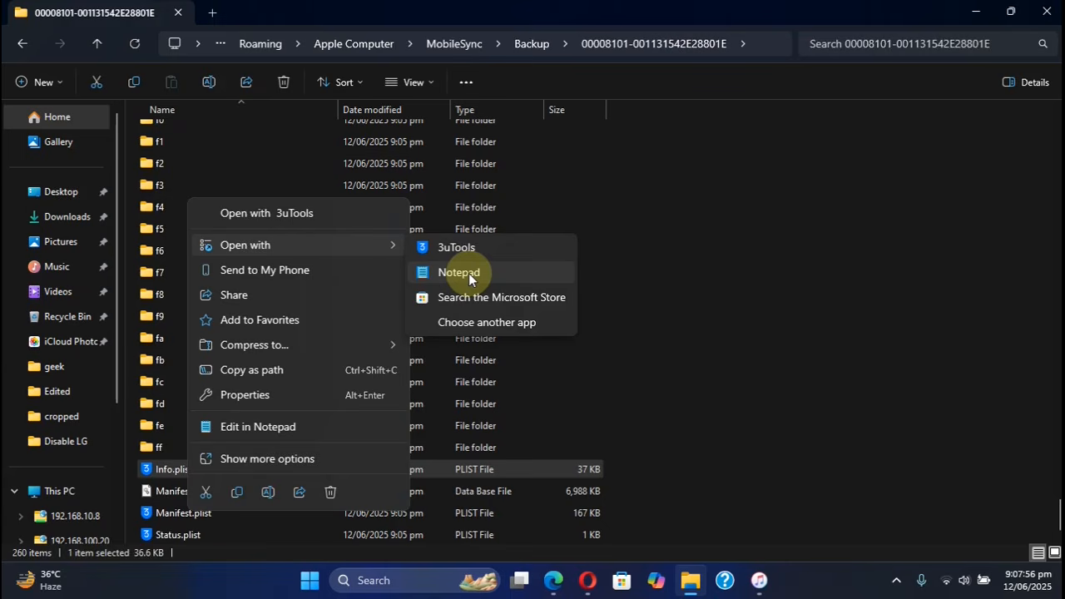
pyautogui.click(468, 273)
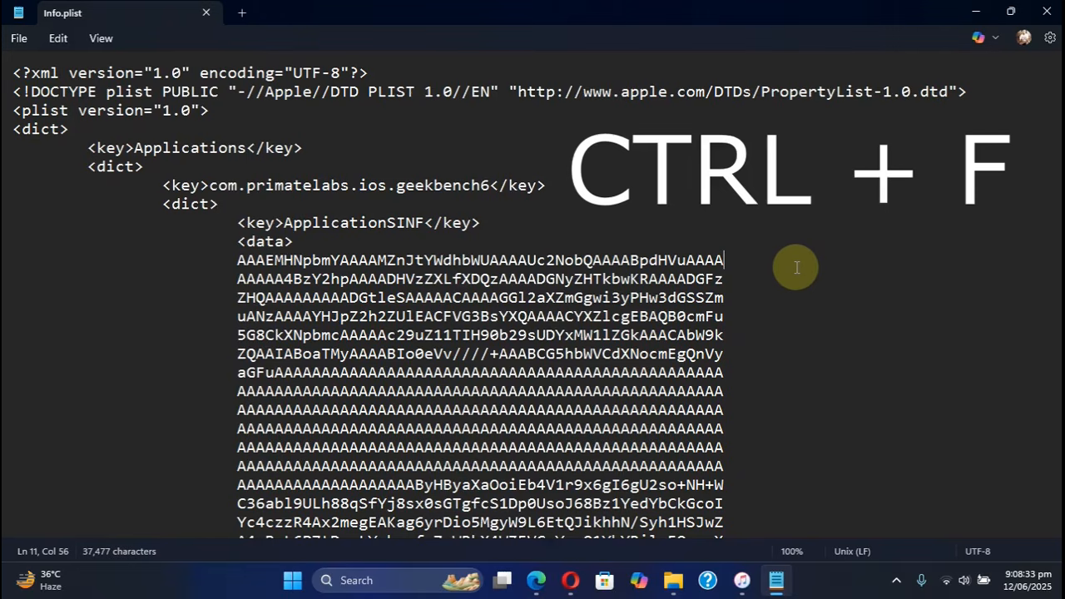
# - Find "product version" in Info.plist and set the Product Version string to 18.5
pyautogui.hotkey('ctrl', 'f')
pyautogui.write('product')
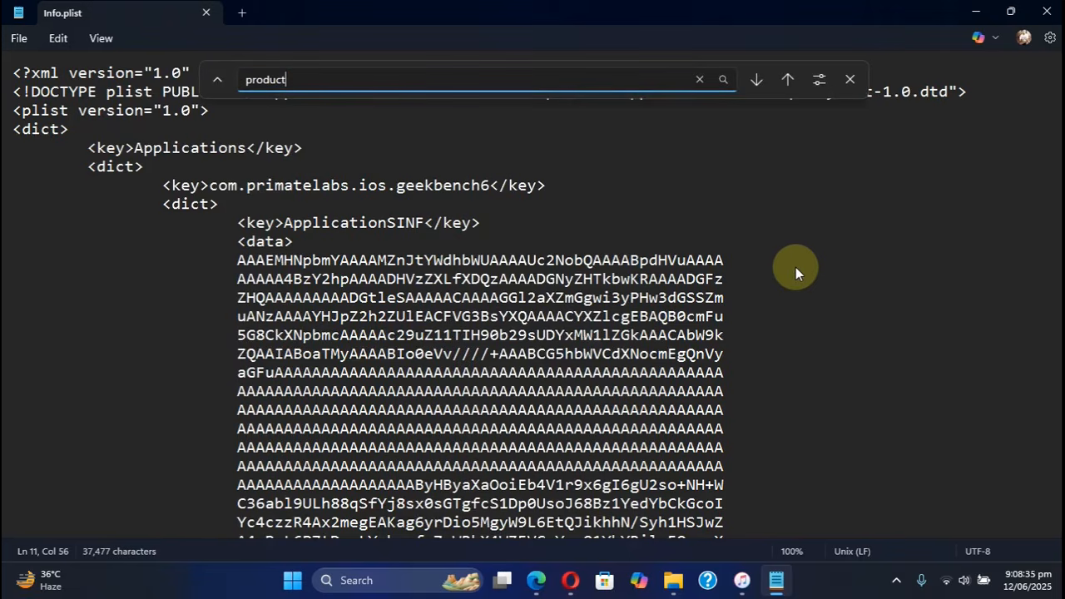
pyautogui.write(' version')
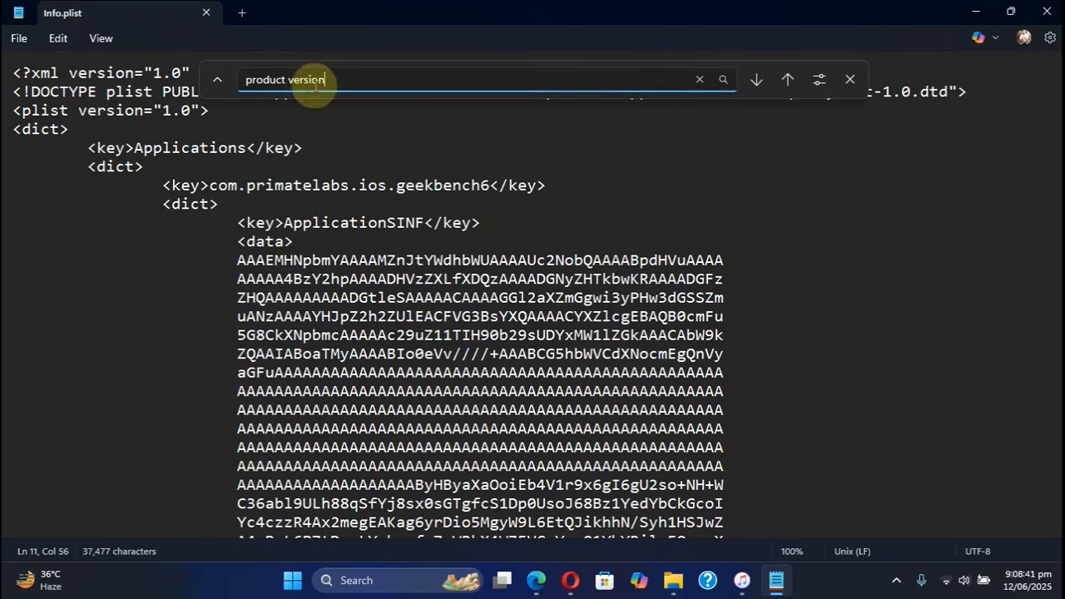
pyautogui.press('Return')
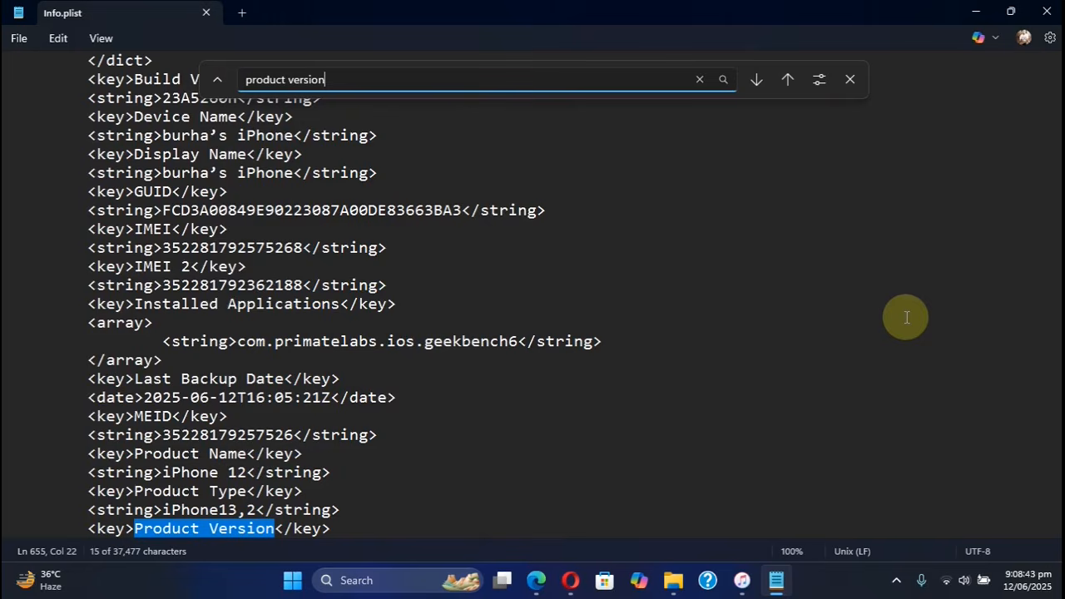
pyautogui.scroll(-2, 505, 285)
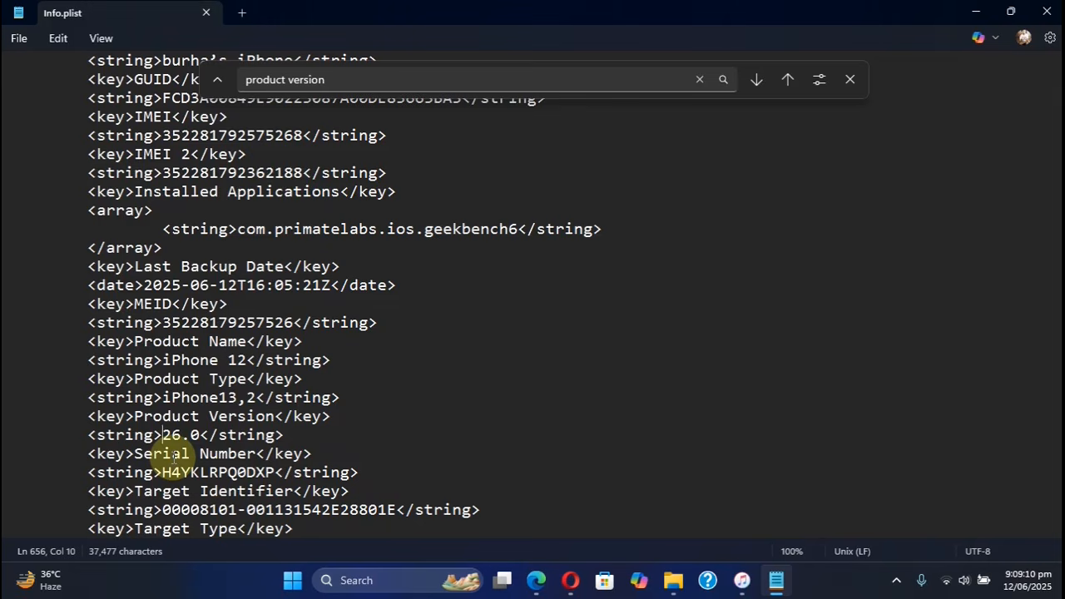
pyautogui.hotkey('shift', 'Right')
pyautogui.hotkey('shift', 'Right')
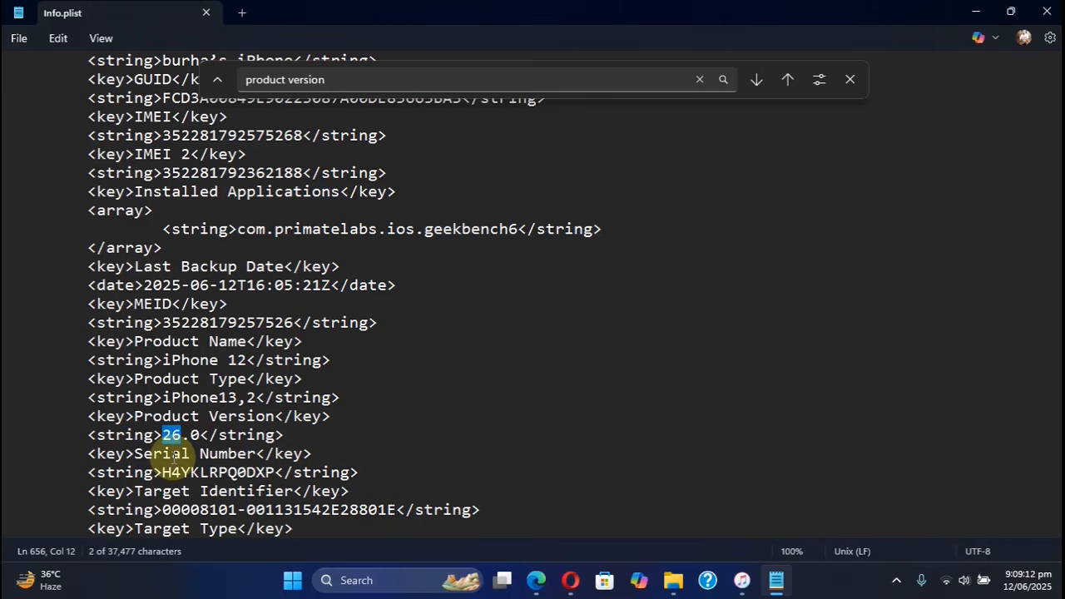
pyautogui.hotkey('shift', 'Right')
pyautogui.hotkey('shift', 'Right')
pyautogui.write('1')
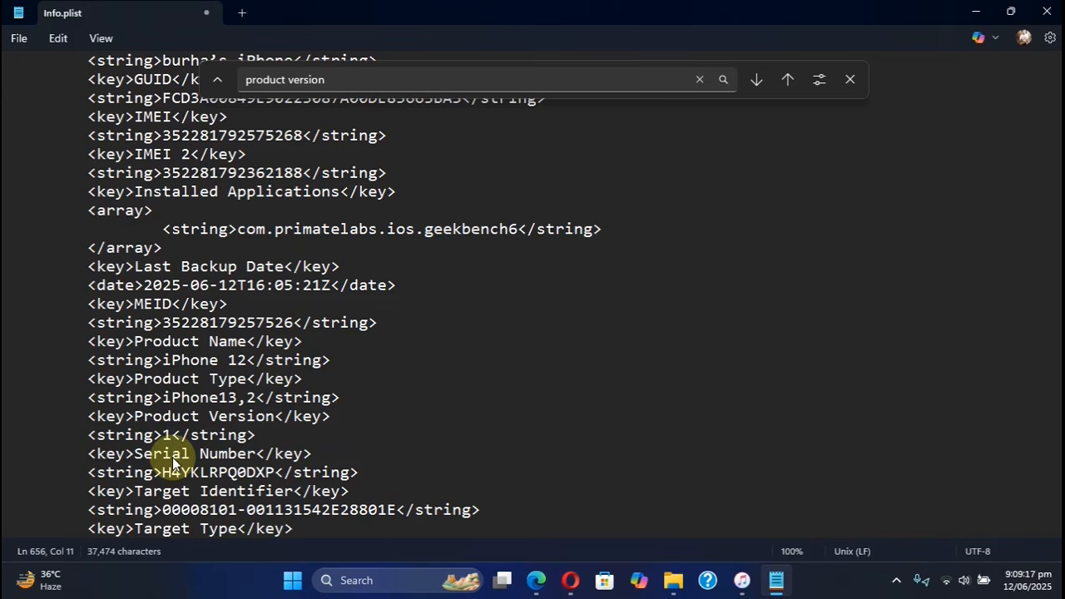
pyautogui.write('8.5')
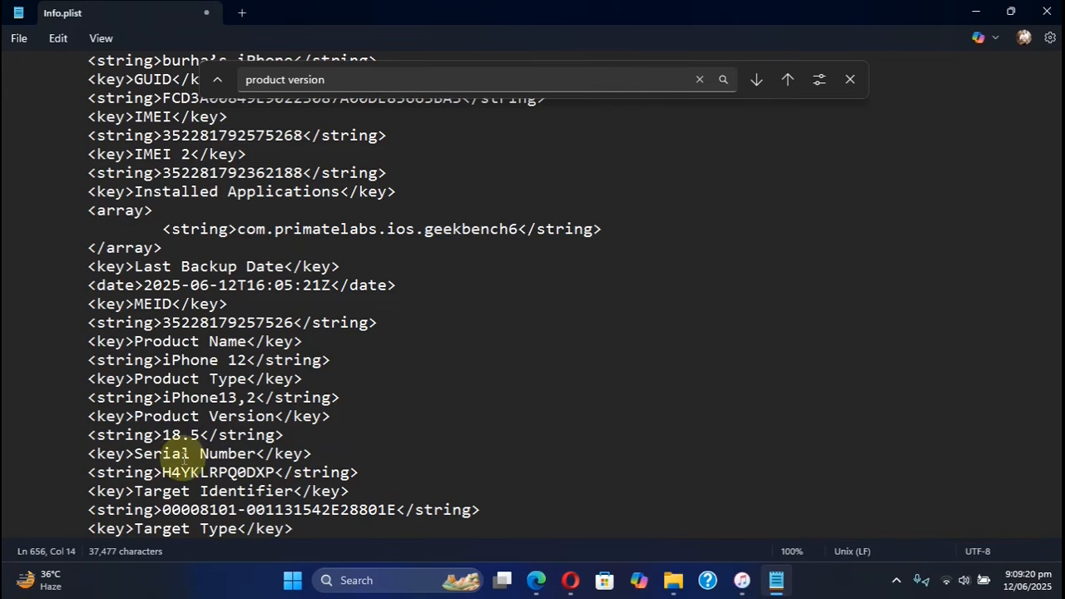
# - Find "build" in Info.plist and replace the Build Version string with iOS 18.5 build number 22F76, copied from ipsw.me in the browser
pyautogui.hotkey('ctrl', 'f')
pyautogui.write('build')
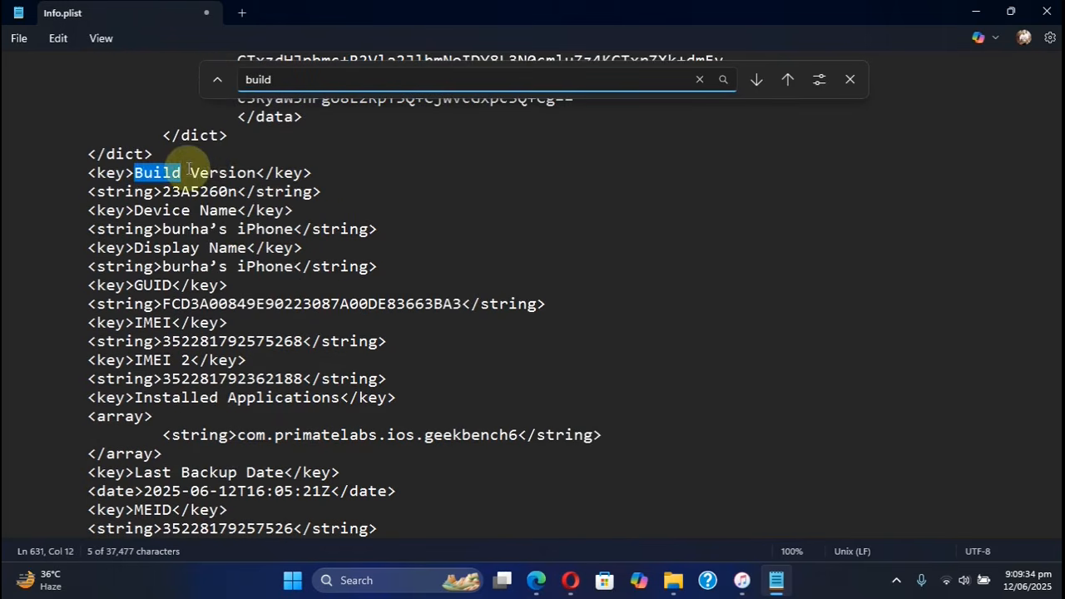
pyautogui.click(169, 192)
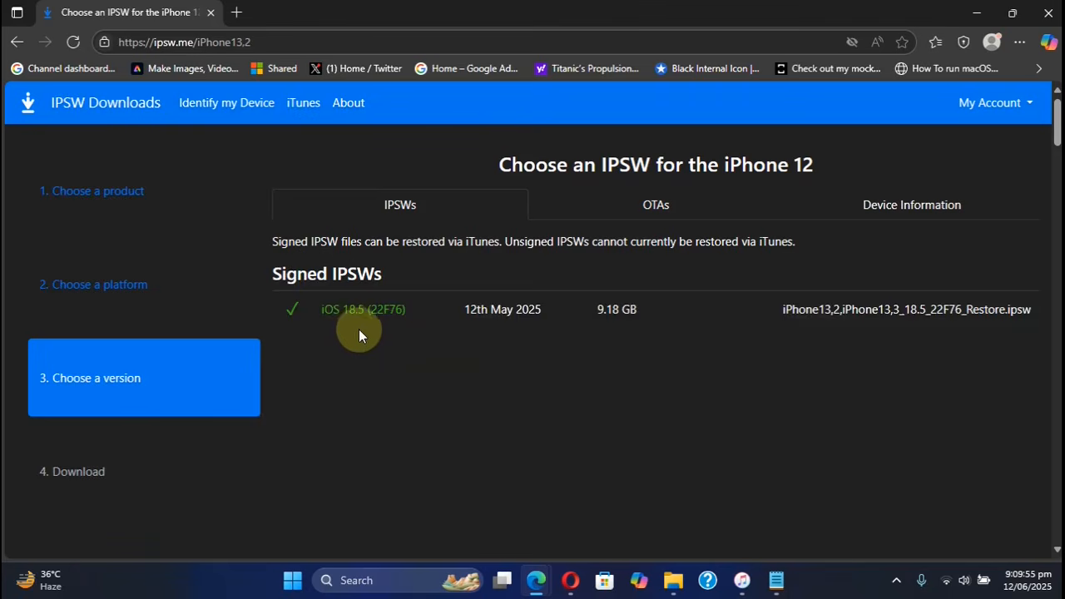
pyautogui.doubleClick(387, 313)
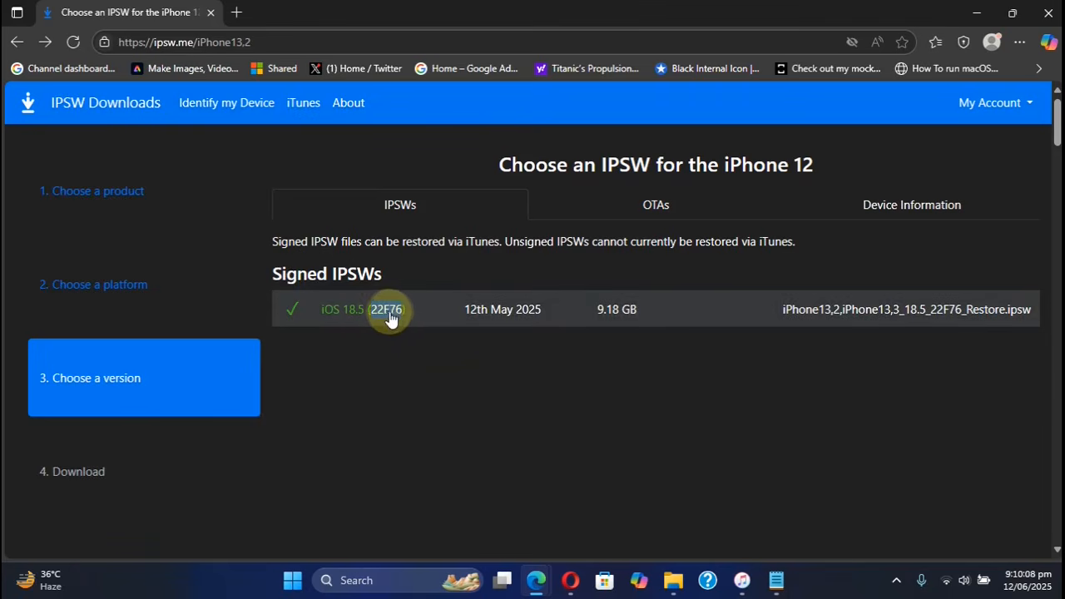
pyautogui.rightClick(389, 314)
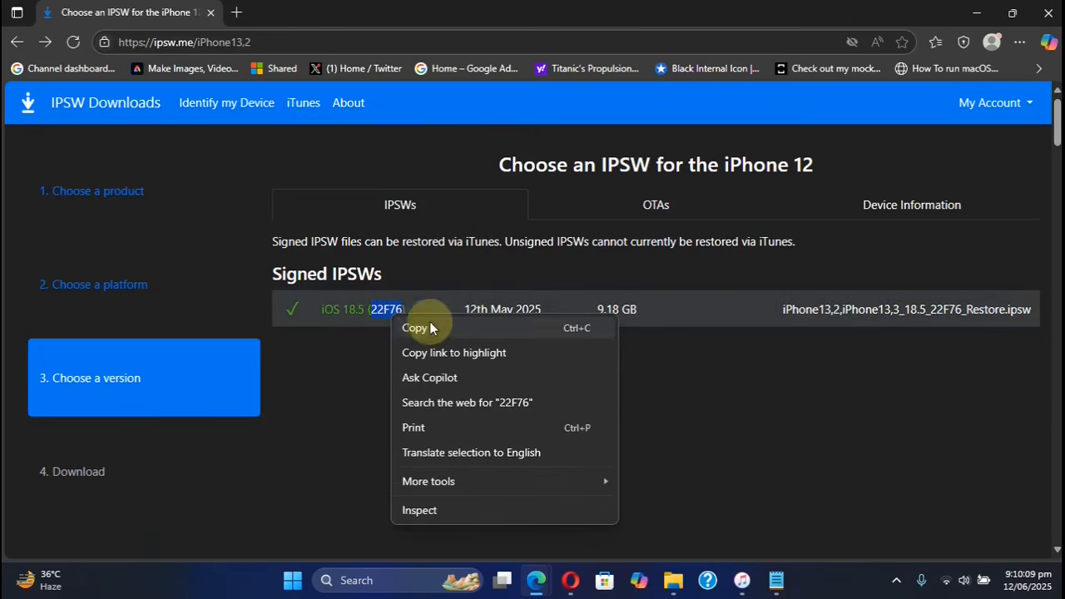
pyautogui.click(416, 329)
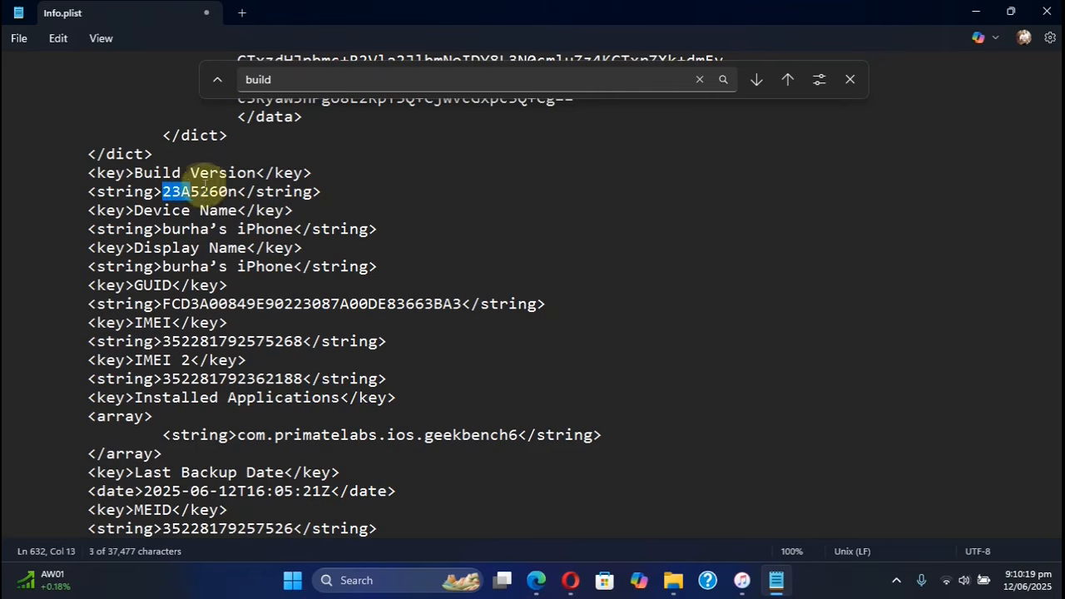
pyautogui.rightClick(199, 190)
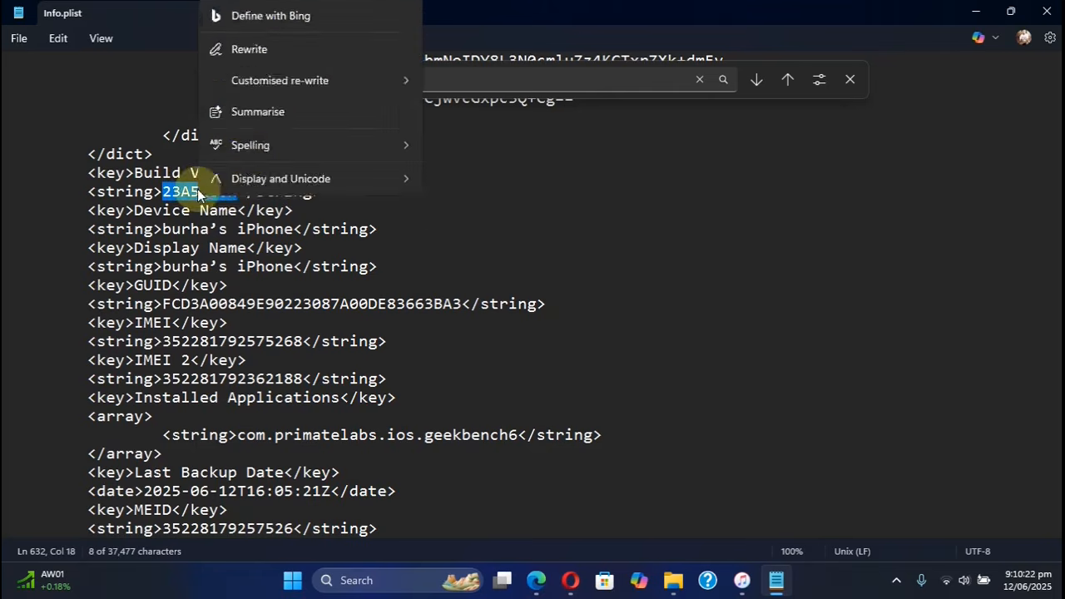
pyautogui.click(242, 114)
pyautogui.scroll(1, 167, 167)
# - Save the edited Info.plist file and close Notepad
pyautogui.click(18, 38)
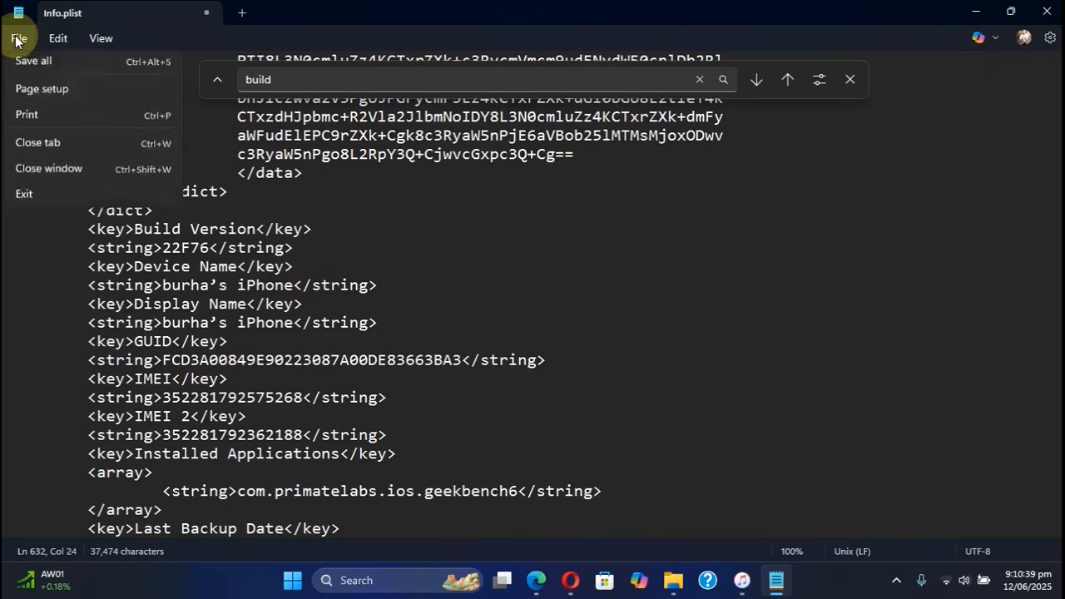
pyautogui.click(27, 169)
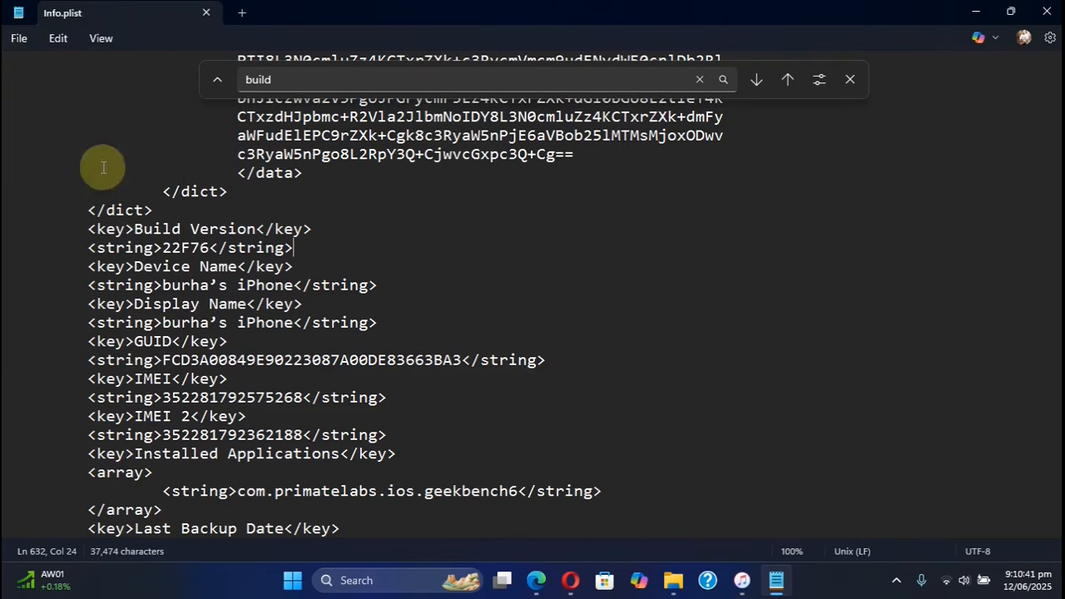
pyautogui.click(1047, 11)
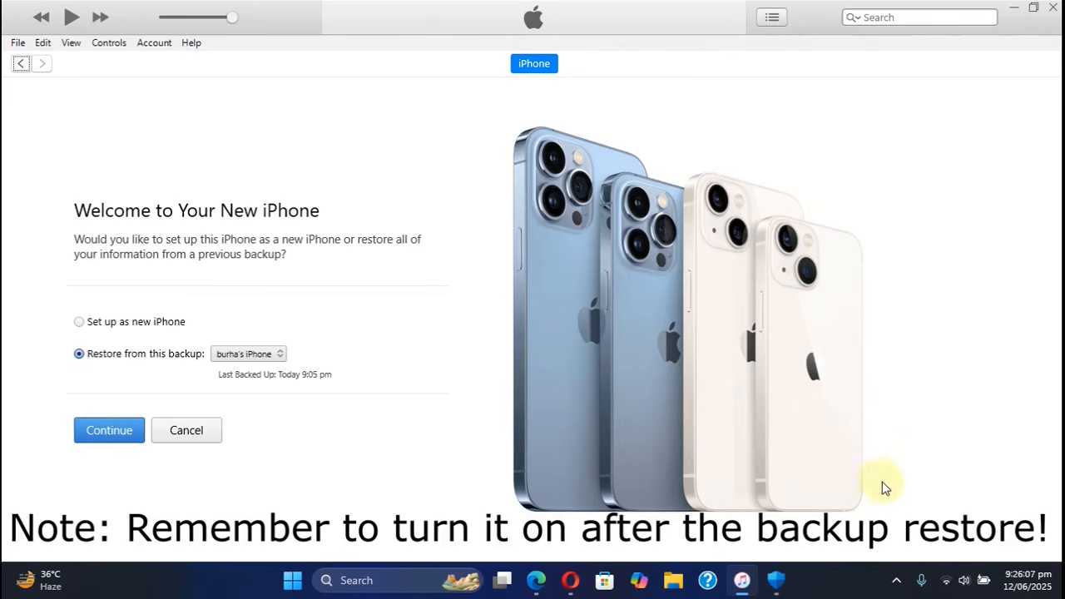
# - Restore the freshly set up iPhone in iTunes from the backup made today at 9:05 pm
pyautogui.click(898, 580)
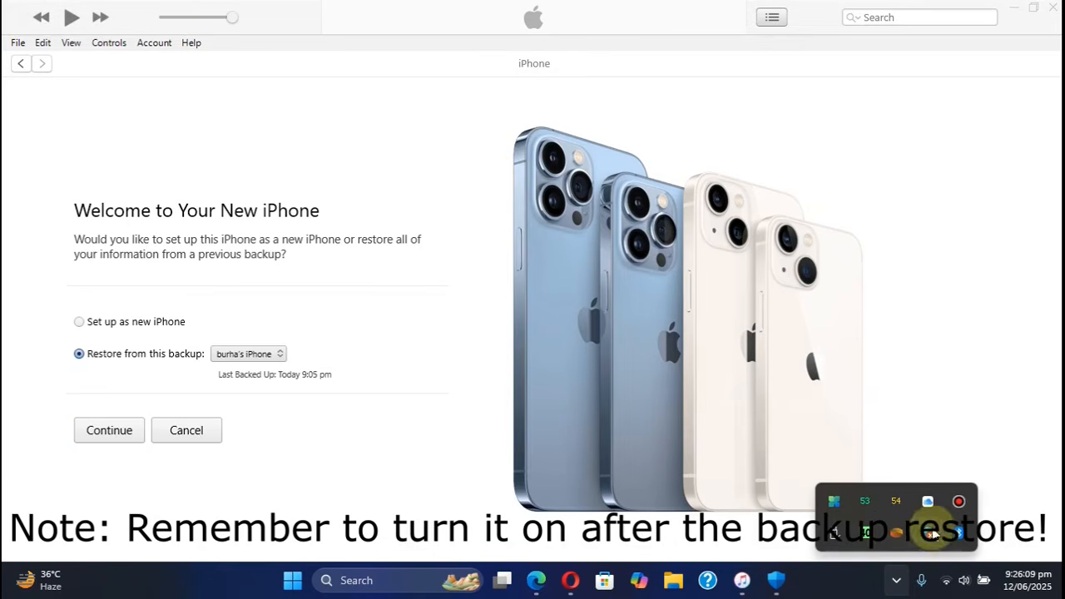
pyautogui.click(634, 247)
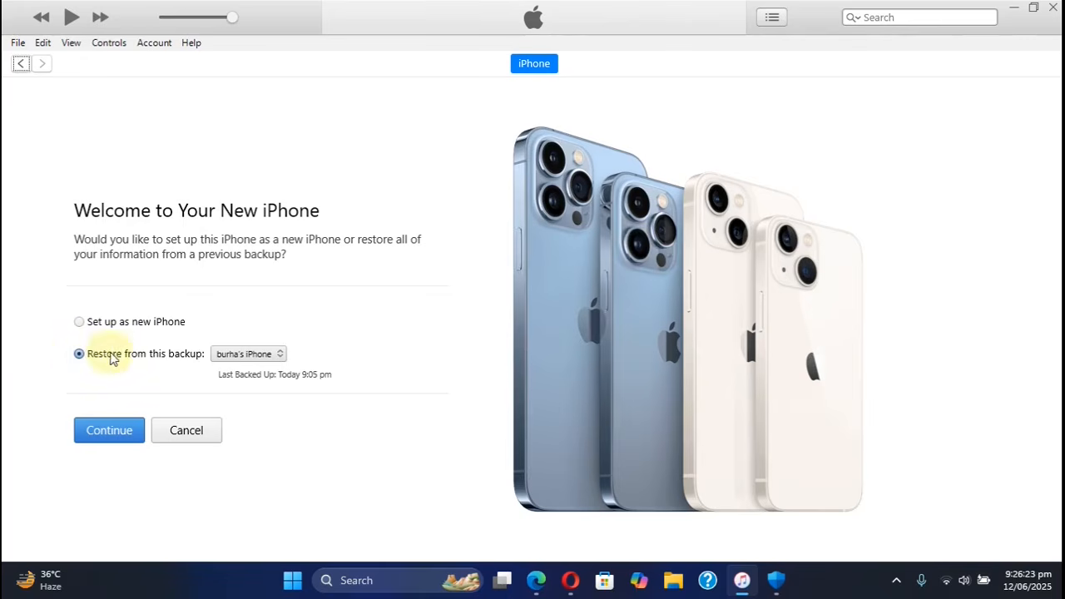
pyautogui.click(268, 356)
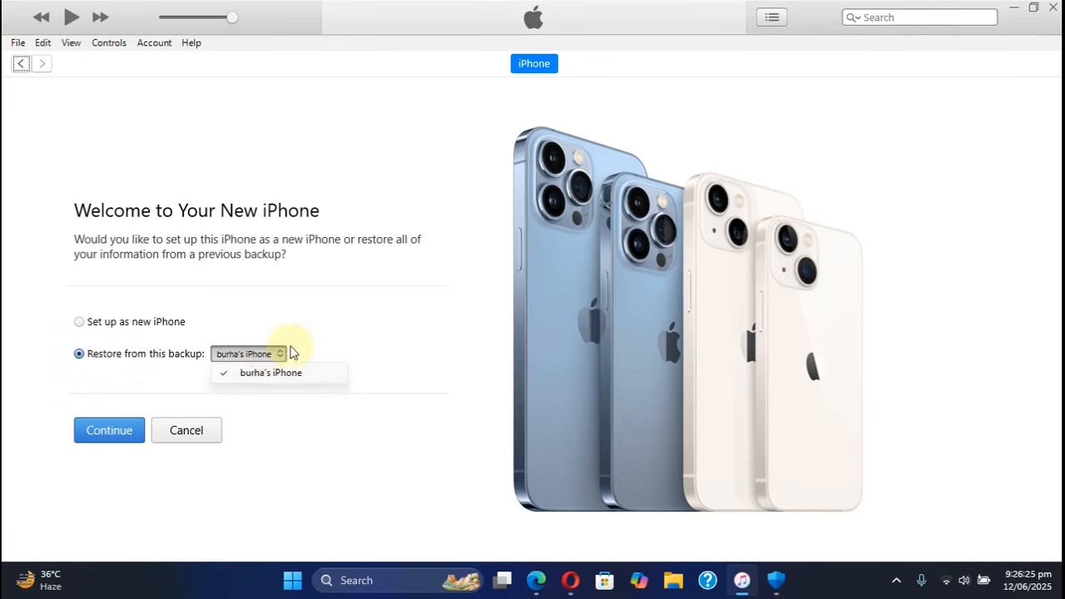
pyautogui.click(281, 354)
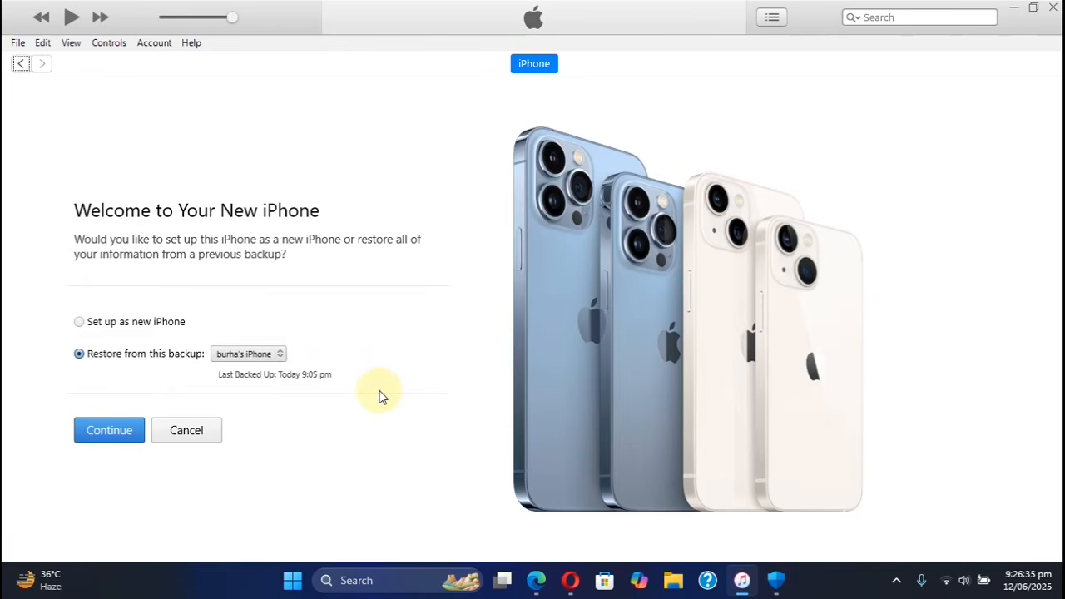
pyautogui.click(111, 432)
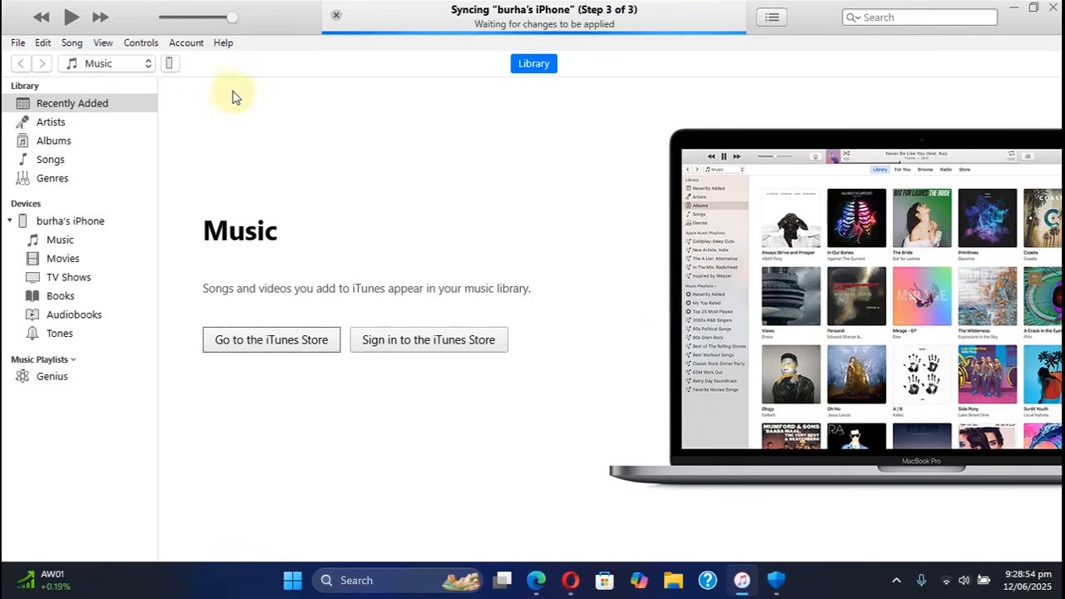
# - Open the iPhone's summary in iTunes and look through the mirrored phone's home screen pages to check the iOS version and restored apps
pyautogui.click(167, 67)
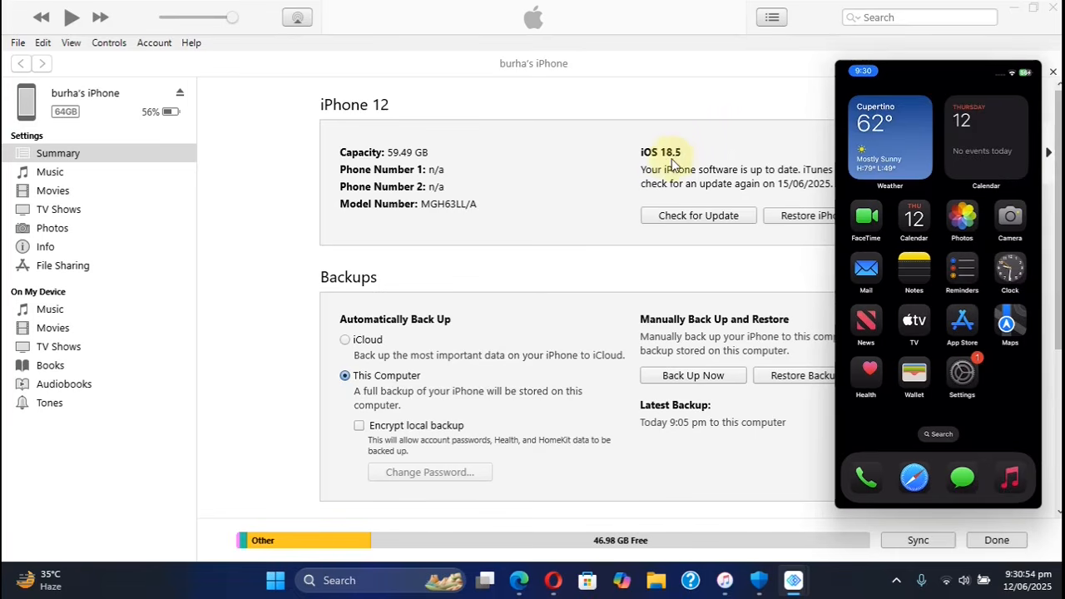
pyautogui.hscroll(3, 974, 337)
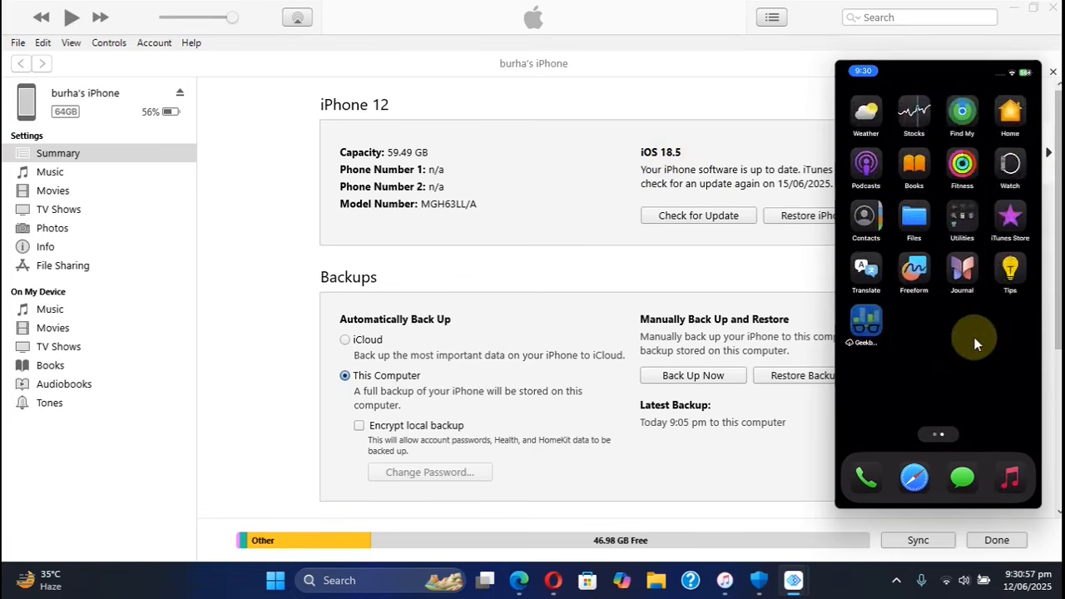
pyautogui.hscroll(-3, 974, 337)
pyautogui.hscroll(3, 965, 305)
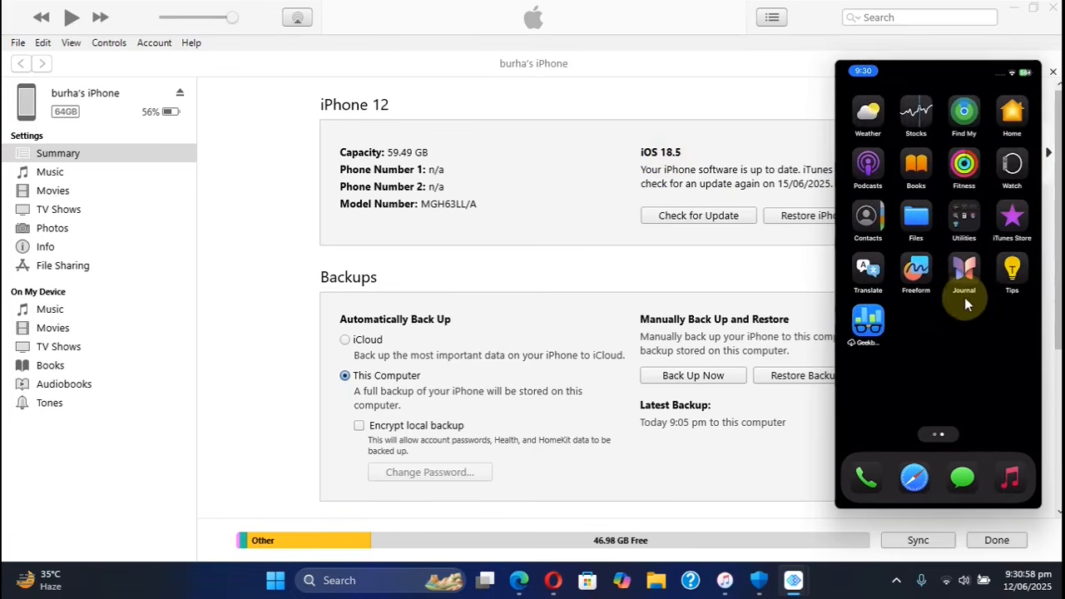
pyautogui.hscroll(-3, 968, 346)
pyautogui.click(964, 366)
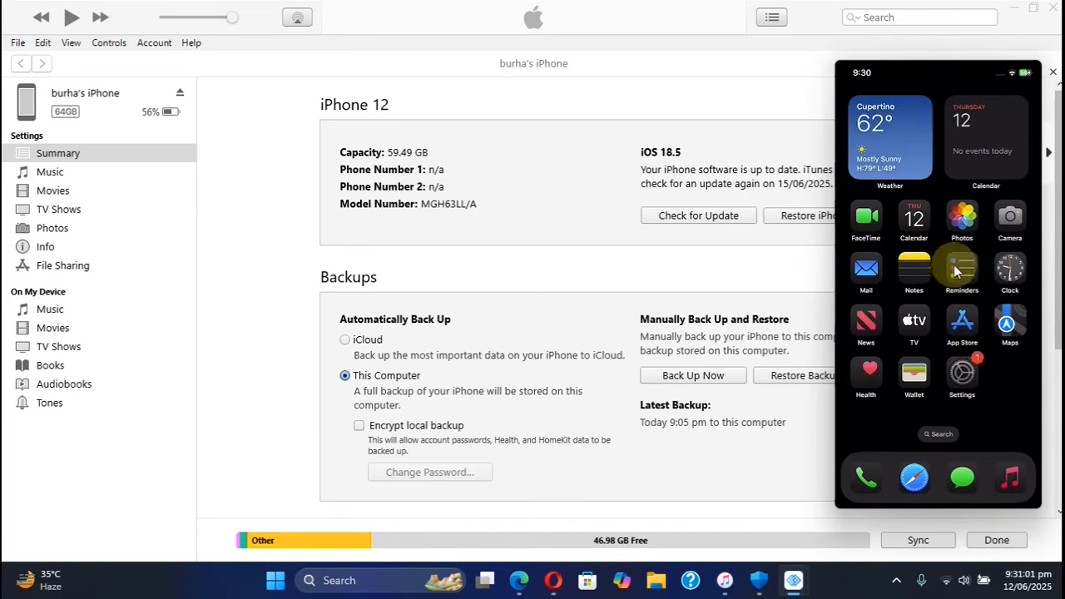